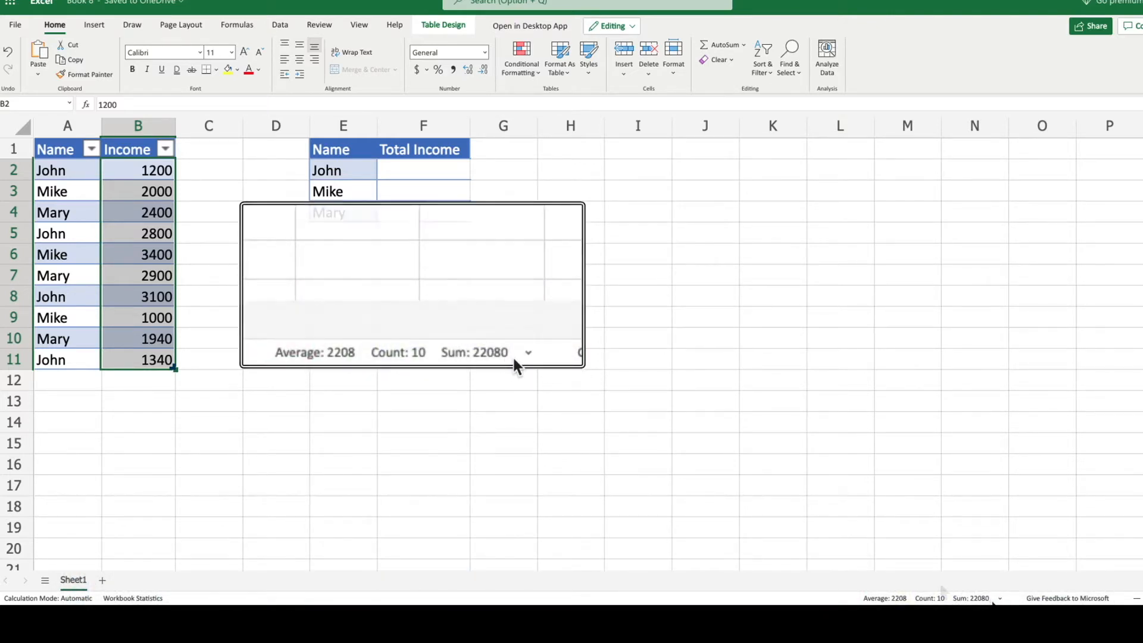
Step: Total the Income column in cell B12 with AutoSum and label the row Sum in A12
left_click(330, 442)
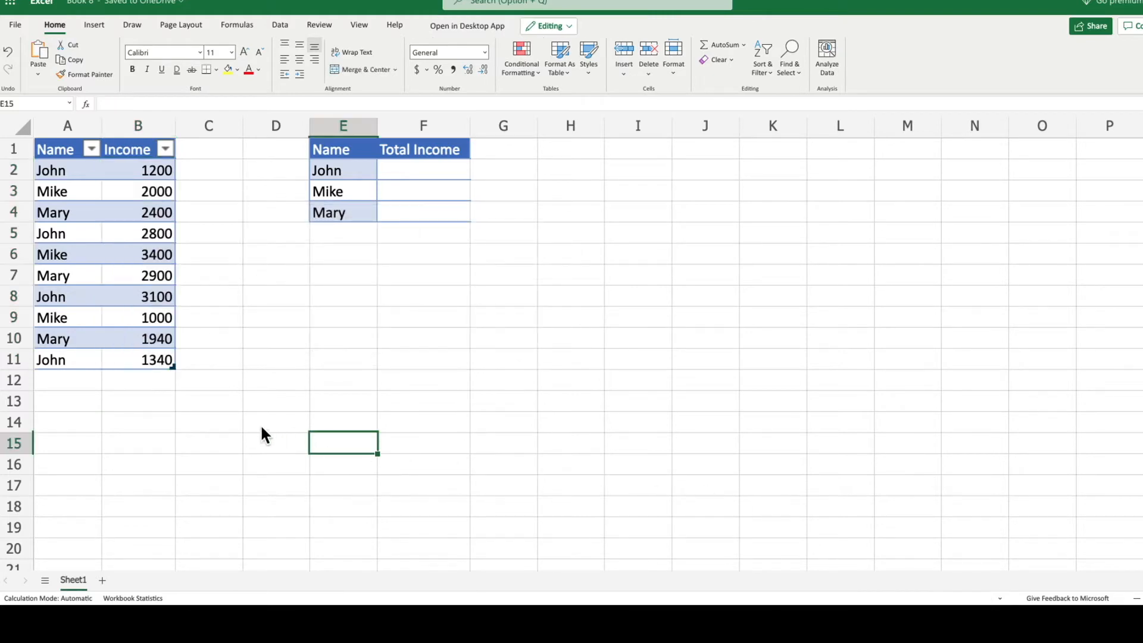
left_click(158, 383)
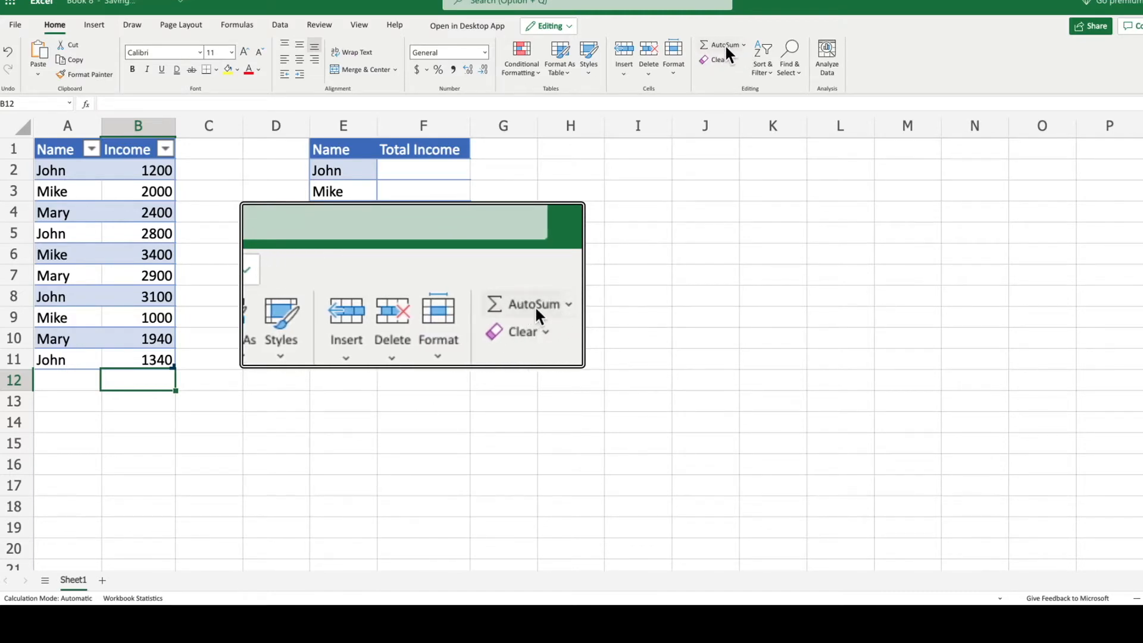
left_click(726, 49)
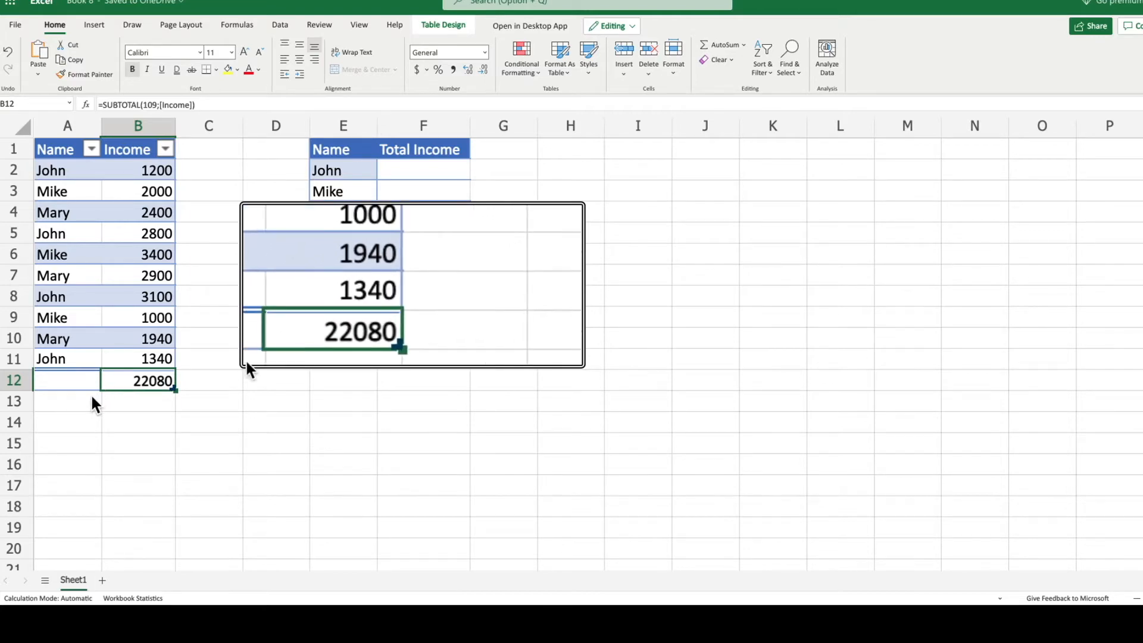
left_click(62, 375)
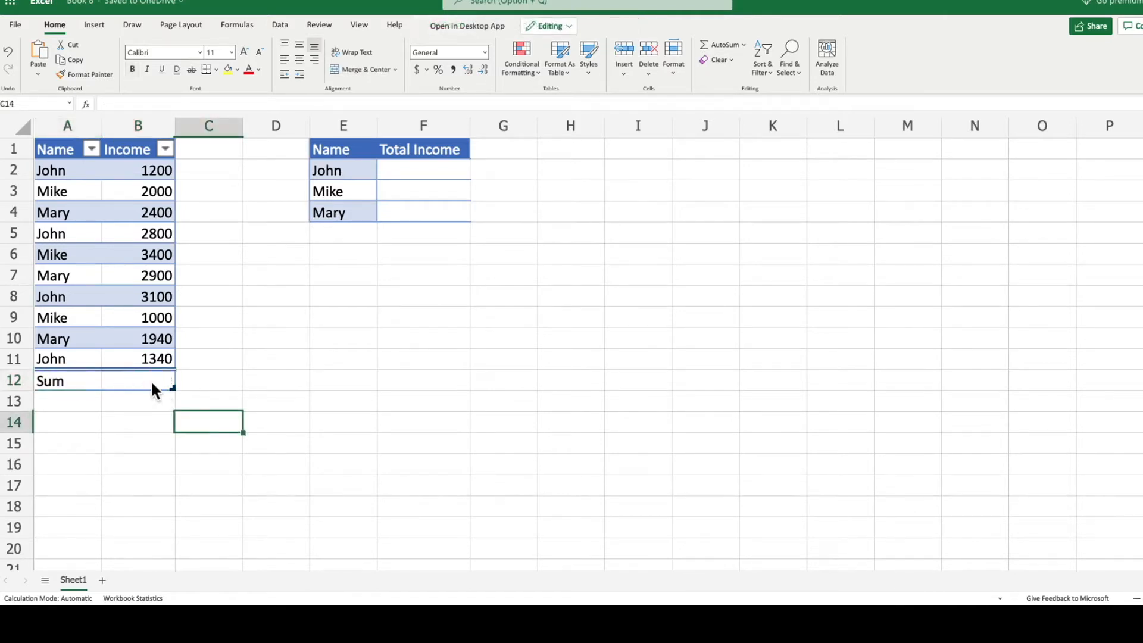
Step: Enter the formula =SUM(B2:B11) in cell B12 to total the Income column
left_click(149, 379)
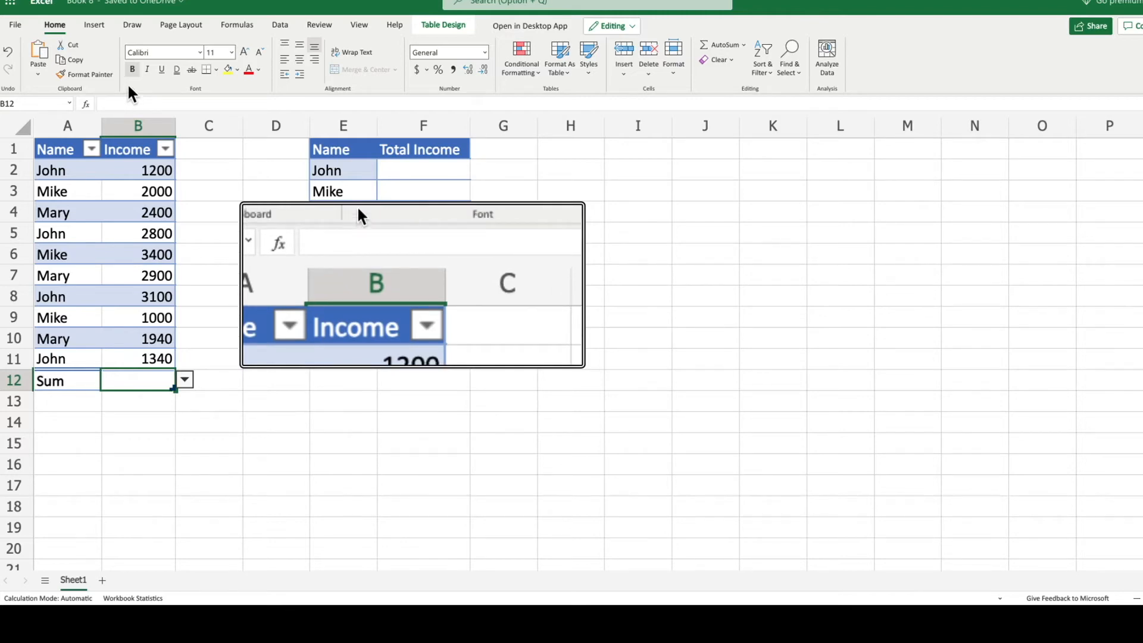
type("=sum")
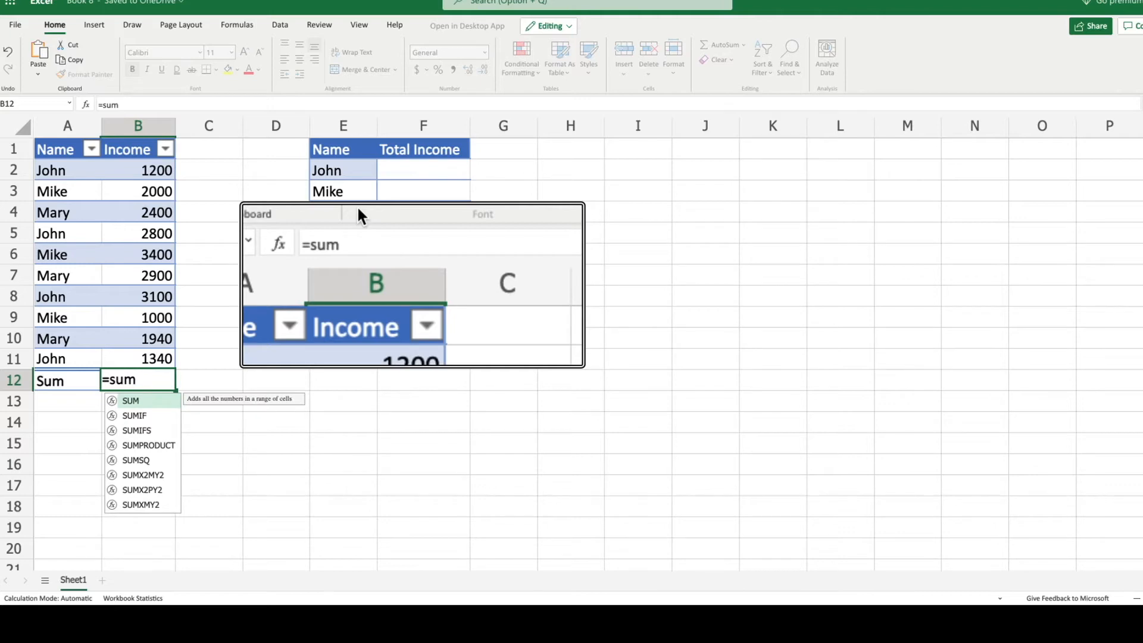
type("(")
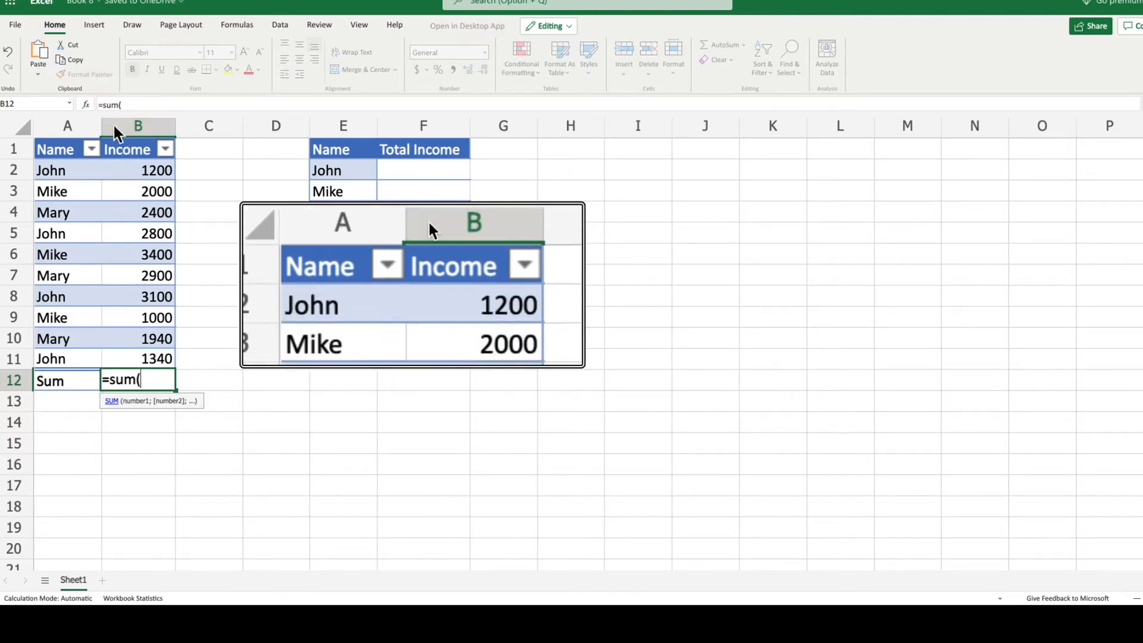
left_click_drag(130, 172, 133, 362)
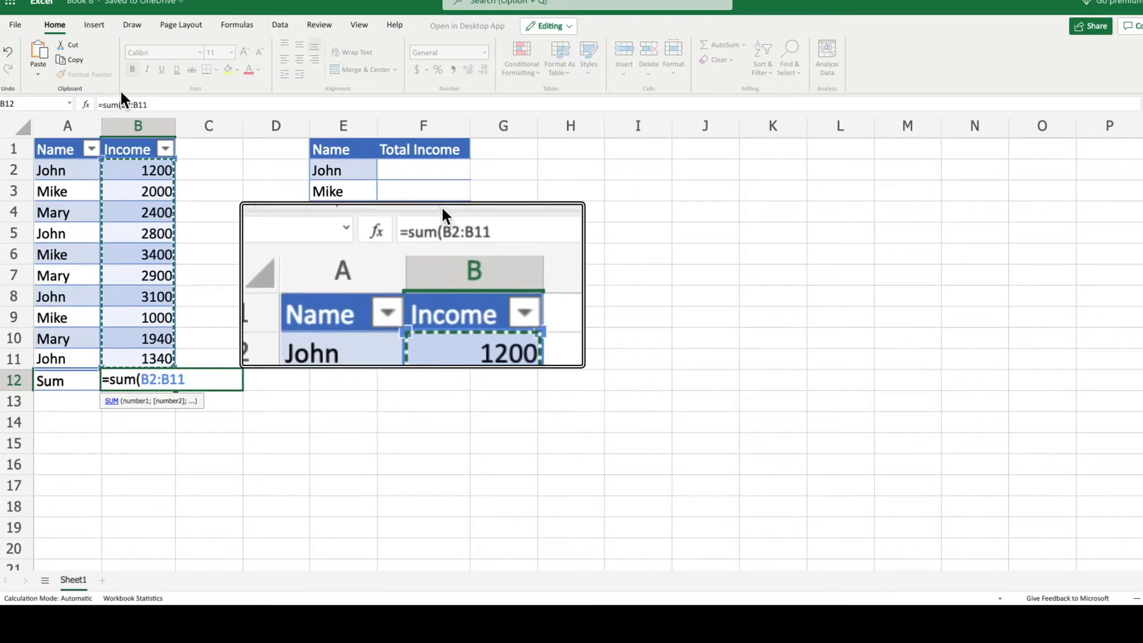
left_click(148, 105)
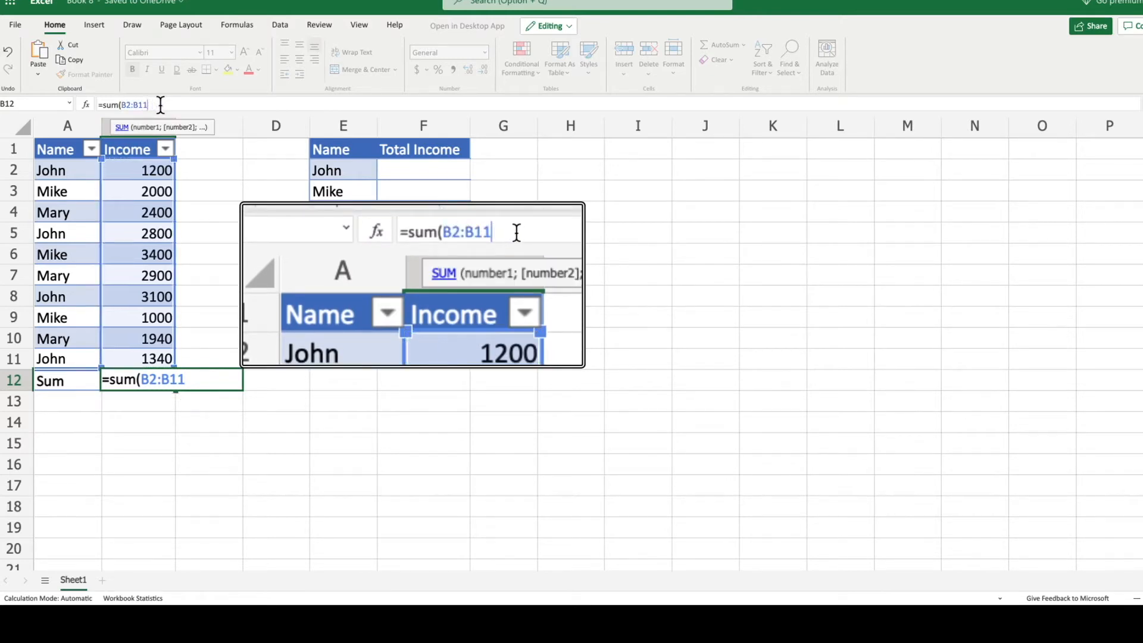
type(")")
key("Return")
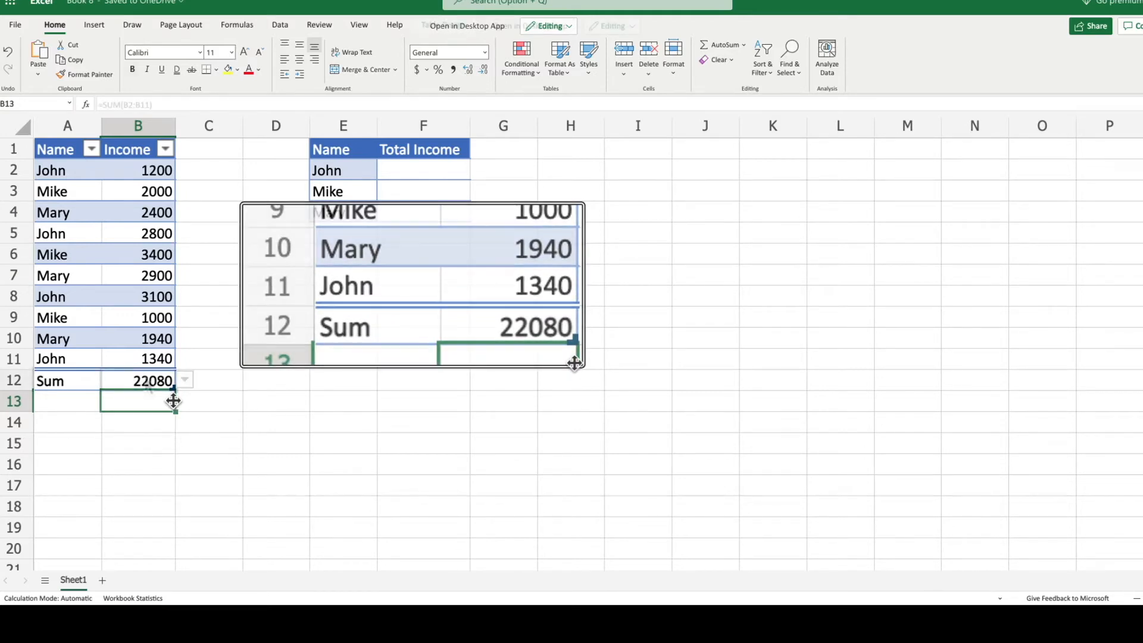
left_click(170, 384)
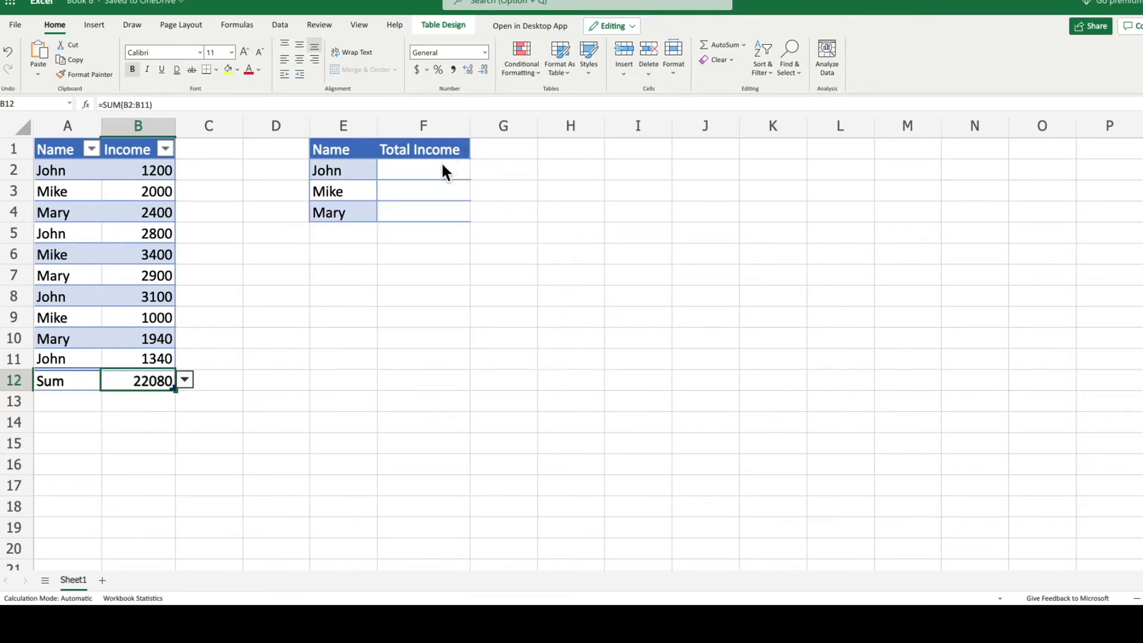
Step: Enter =SUMIF(A:A;E2;B:B) in cell F2 to total the income for the name in E2
left_click(442, 171)
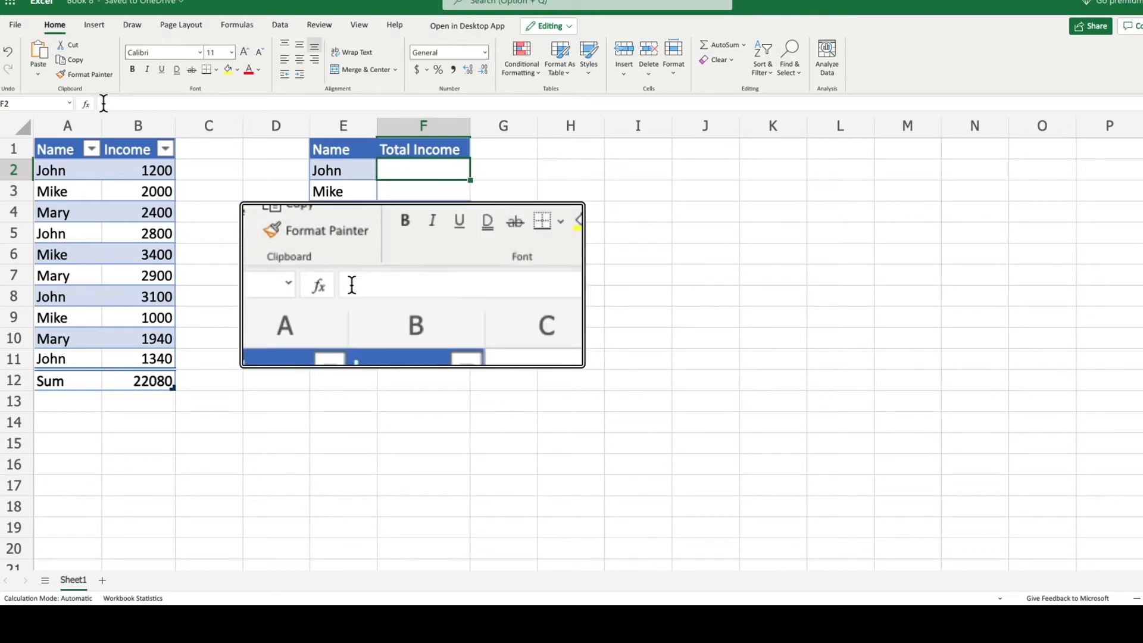
type("=s")
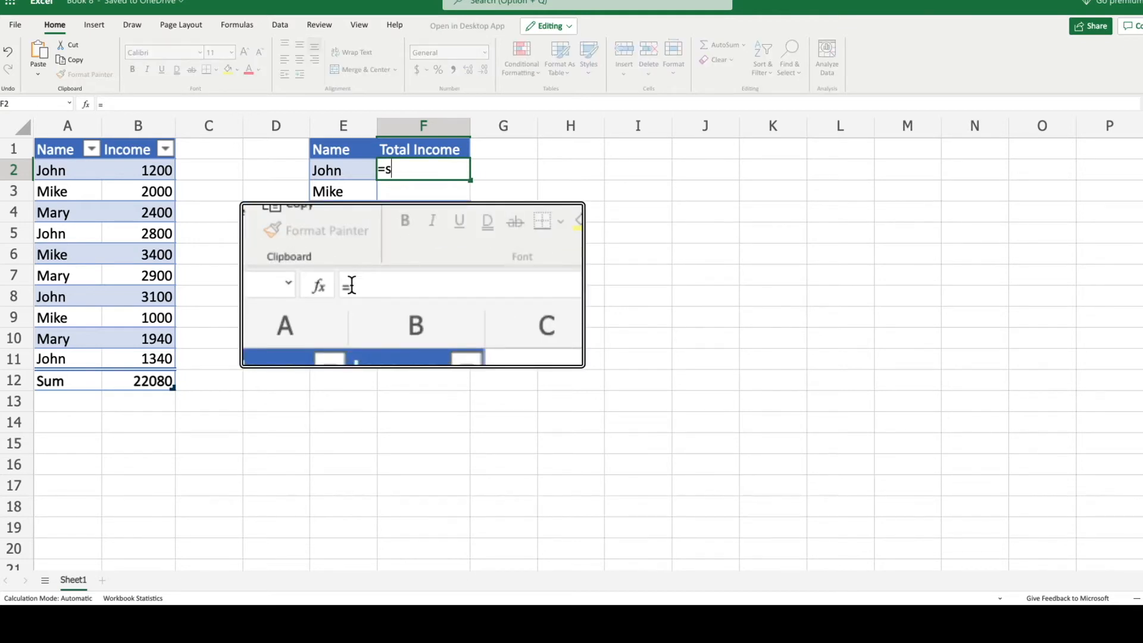
type("umif(")
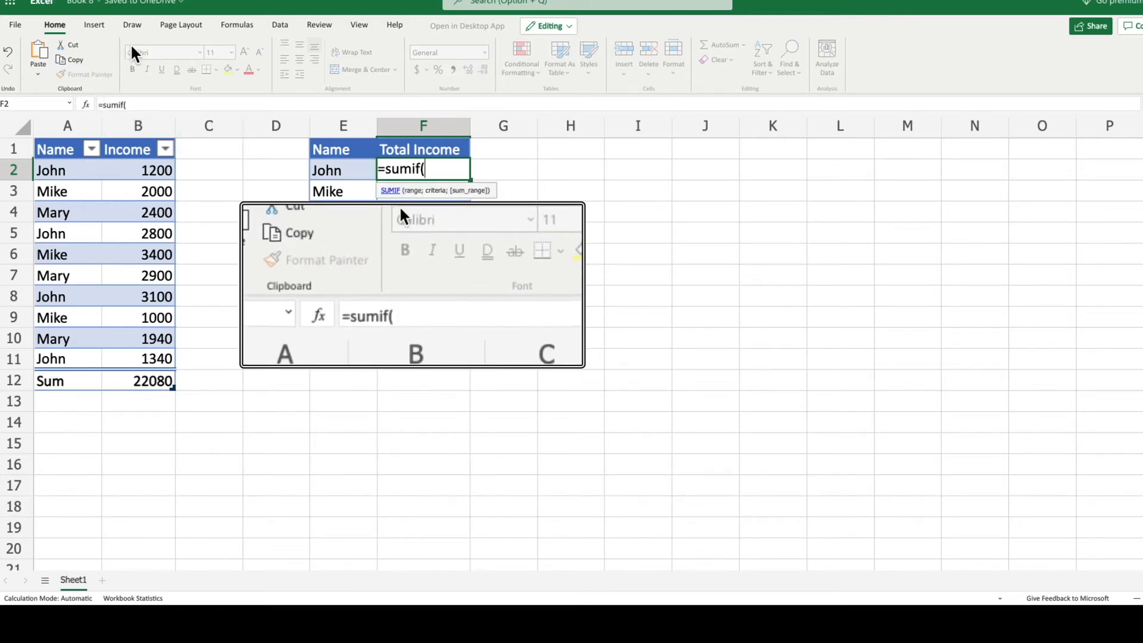
left_click(65, 128)
type(";")
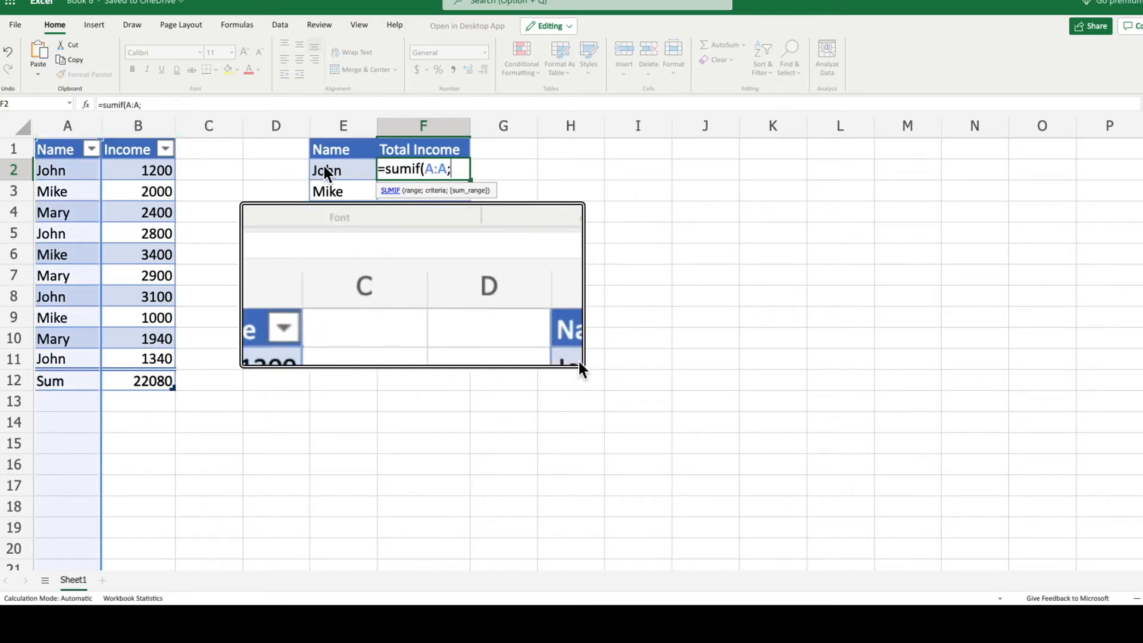
left_click(356, 174)
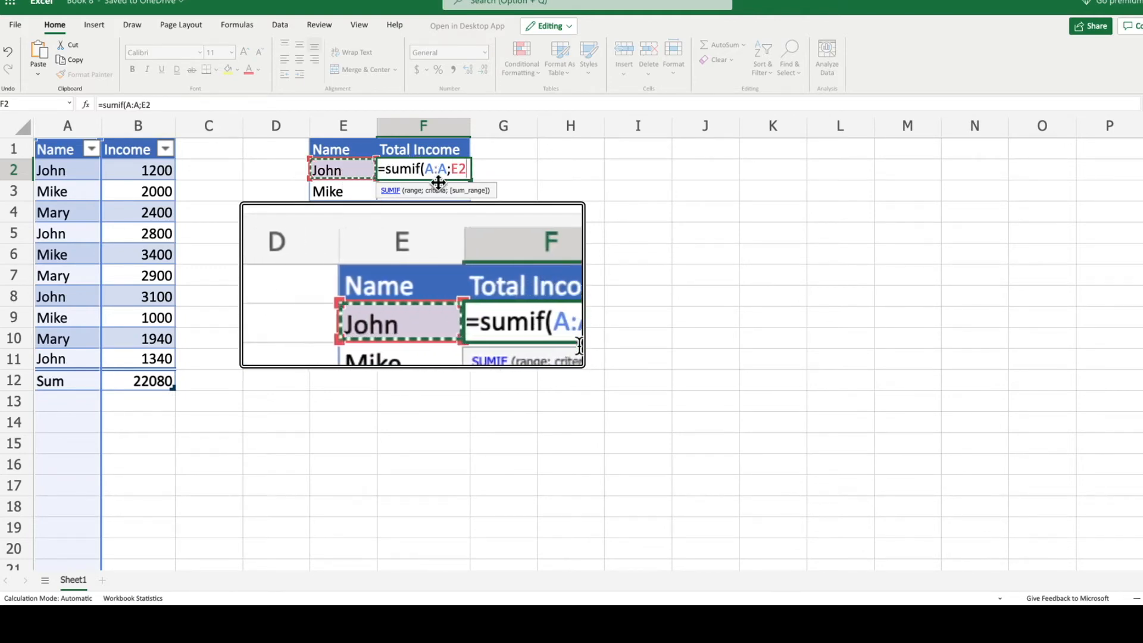
type(";")
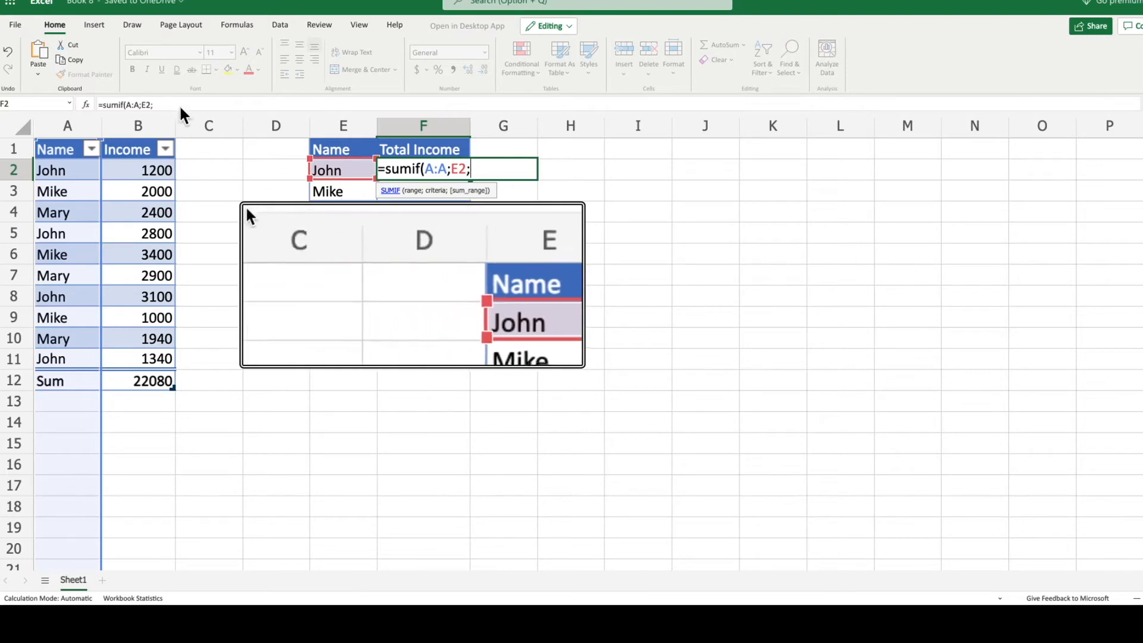
left_click(148, 125)
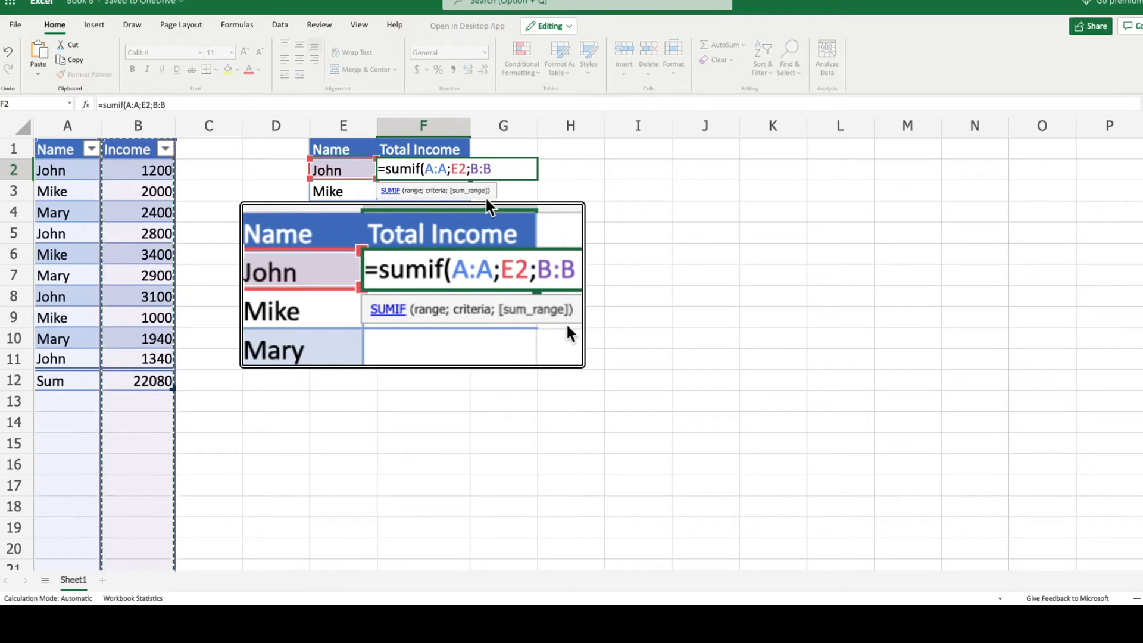
type(")")
key("Return")
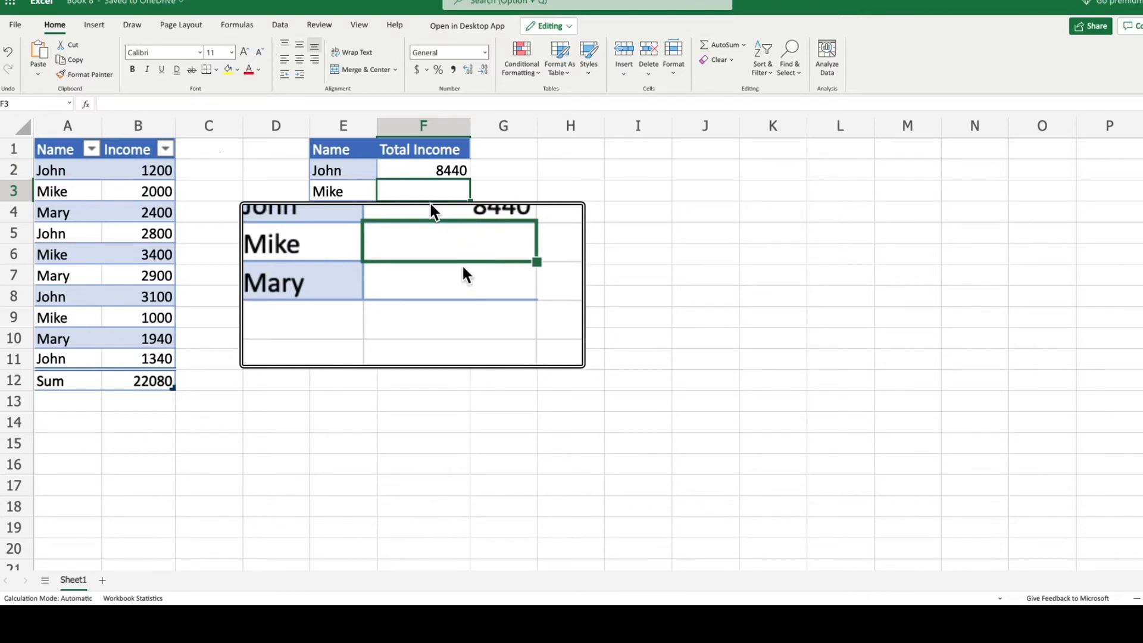
Step: Copy the SUMIF formula from F2 down through F4 for the remaining names
left_click(441, 177)
left_click_drag(470, 180, 470, 209)
left_click_drag(536, 275, 515, 298)
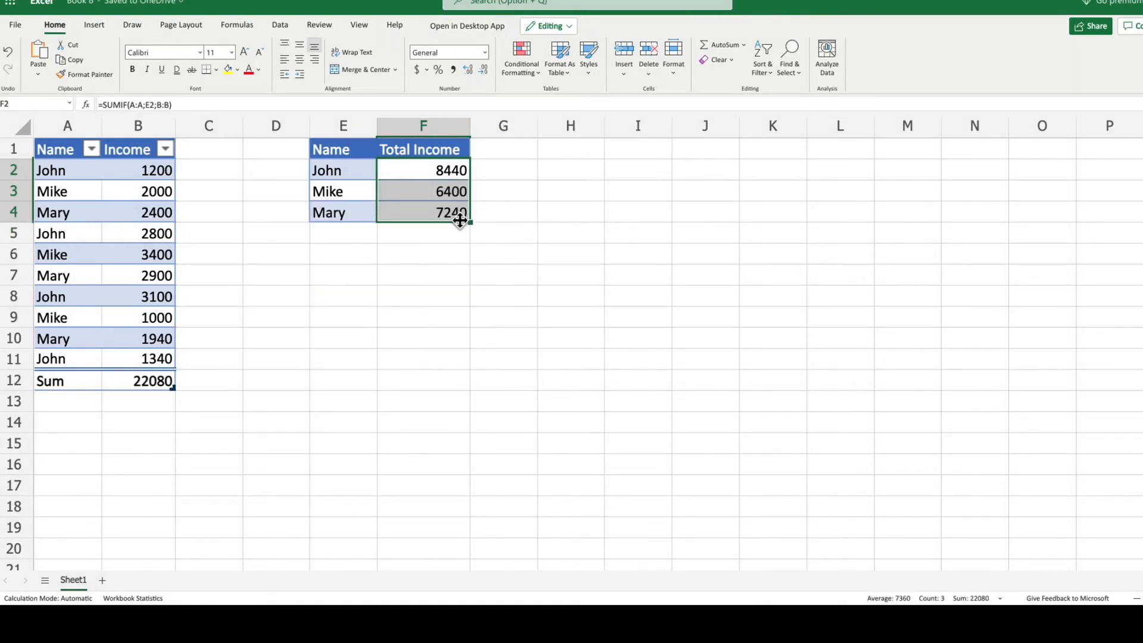
Step: Add up the Total Income values F2:F4 in cell F5 with AutoSum
left_click(419, 235)
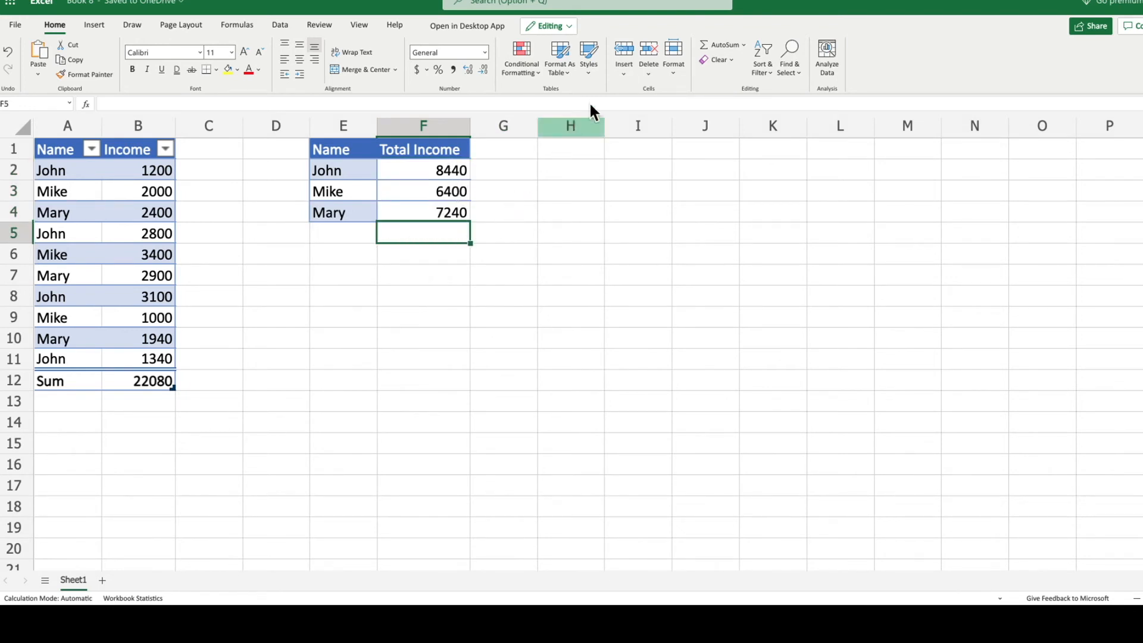
left_click(708, 44)
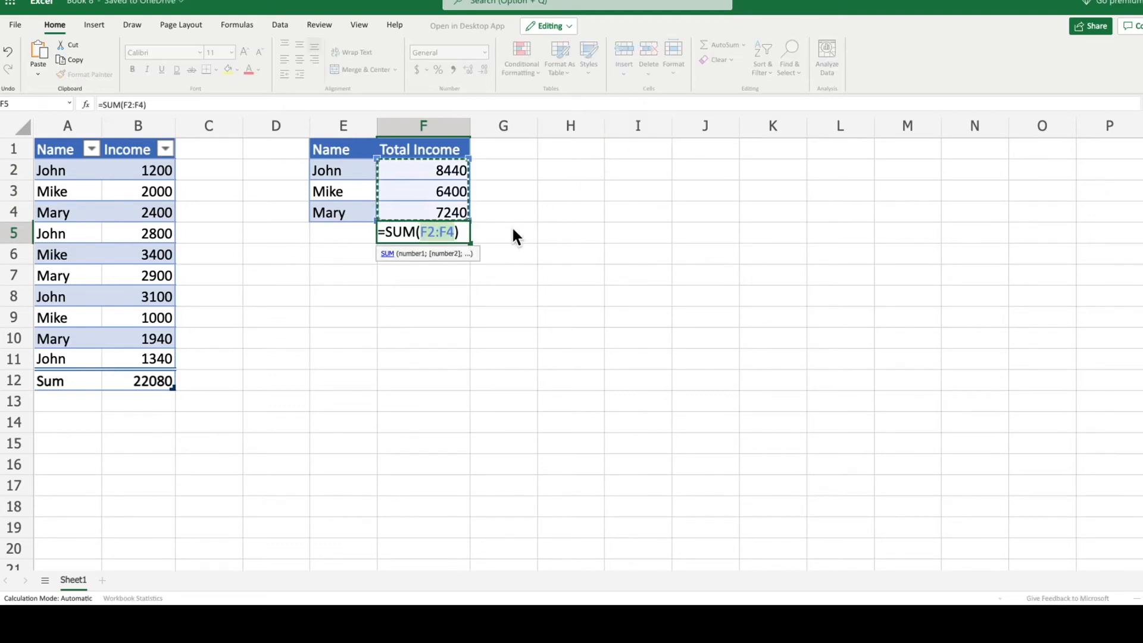
key("Return")
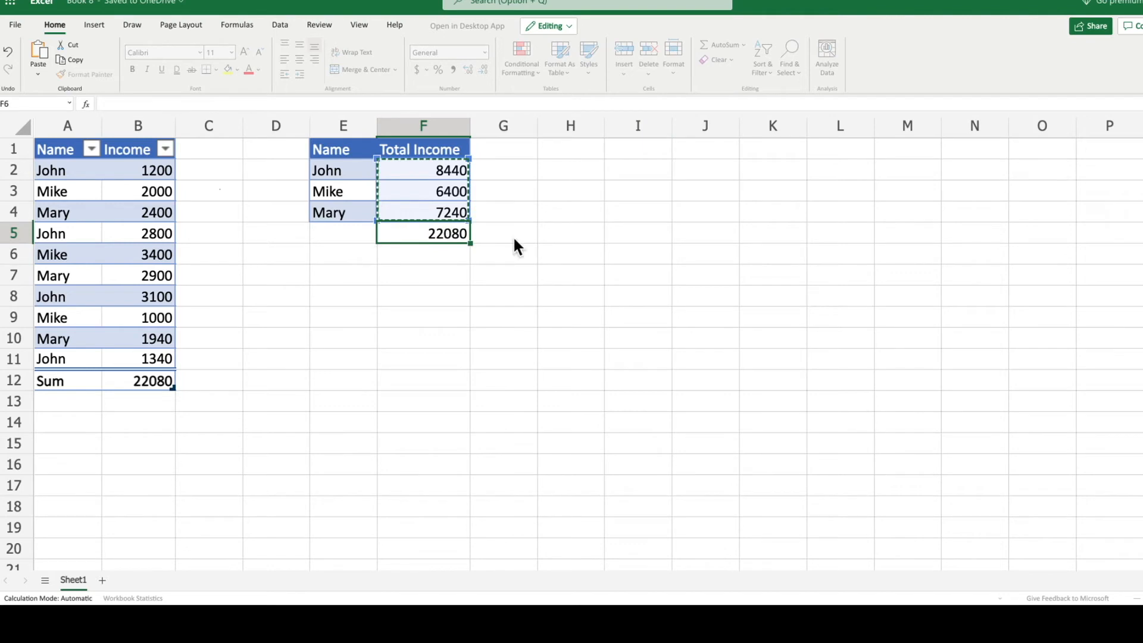
left_click(455, 281)
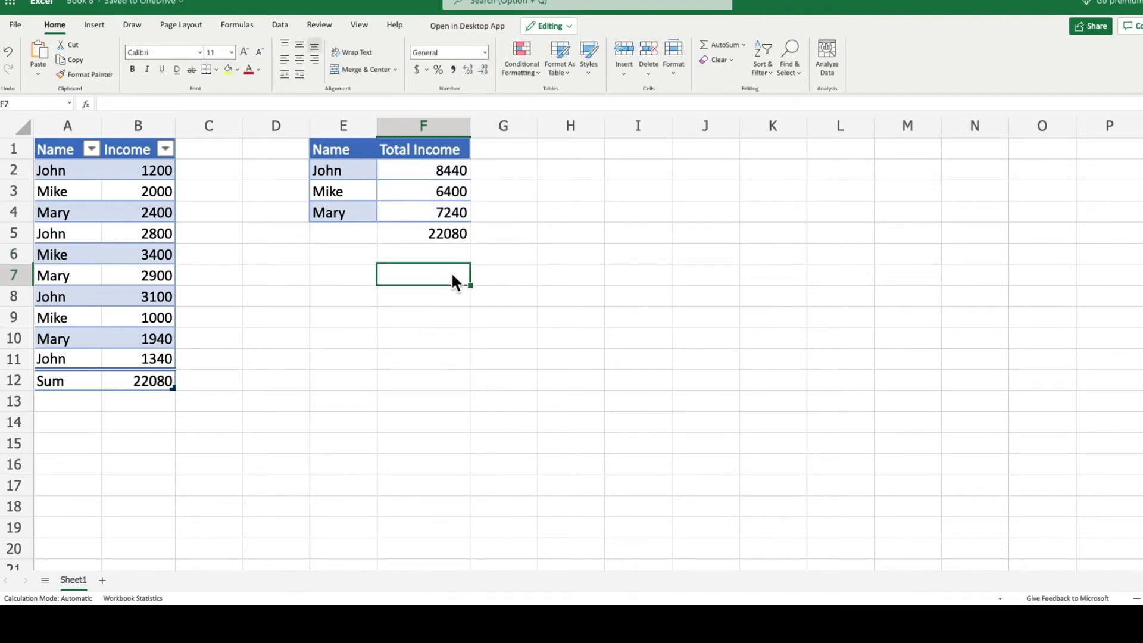
left_click(437, 233)
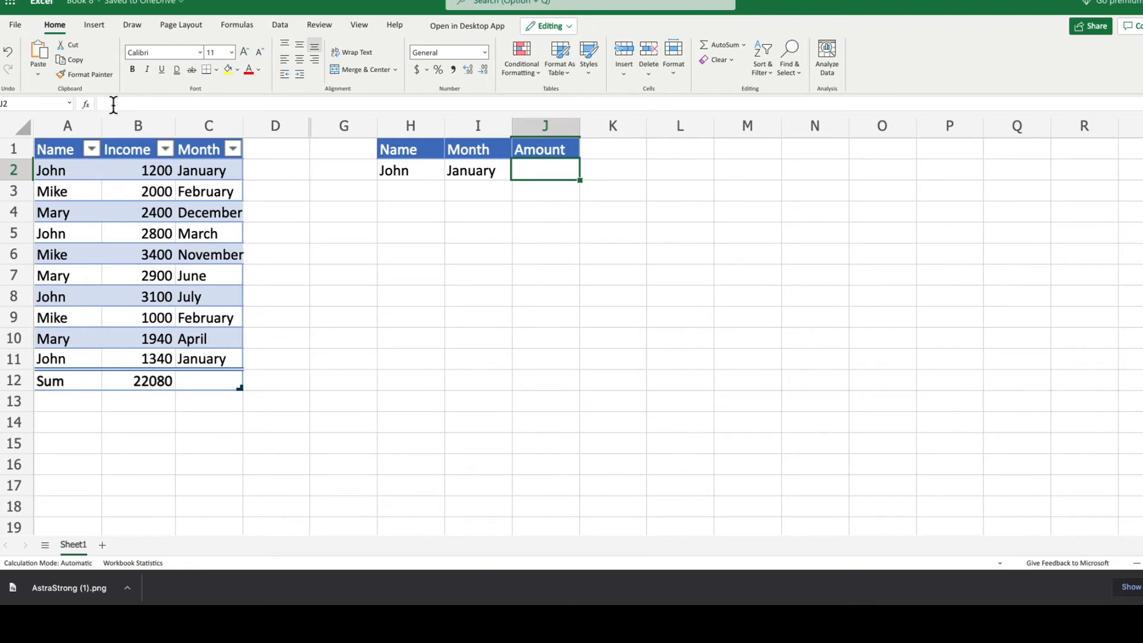
Step: Enter =SUMIFS(B:B;A:A;H2;C:C;I2) in cell J2 to total the income for the name in H2 and the month in I2
type("=s")
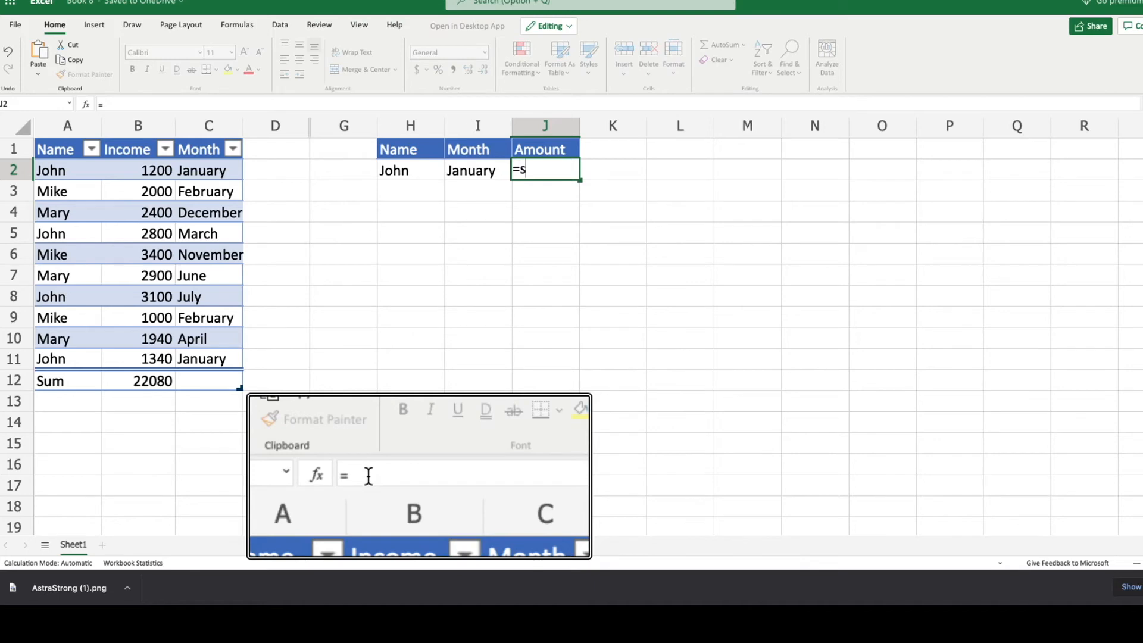
type("umi")
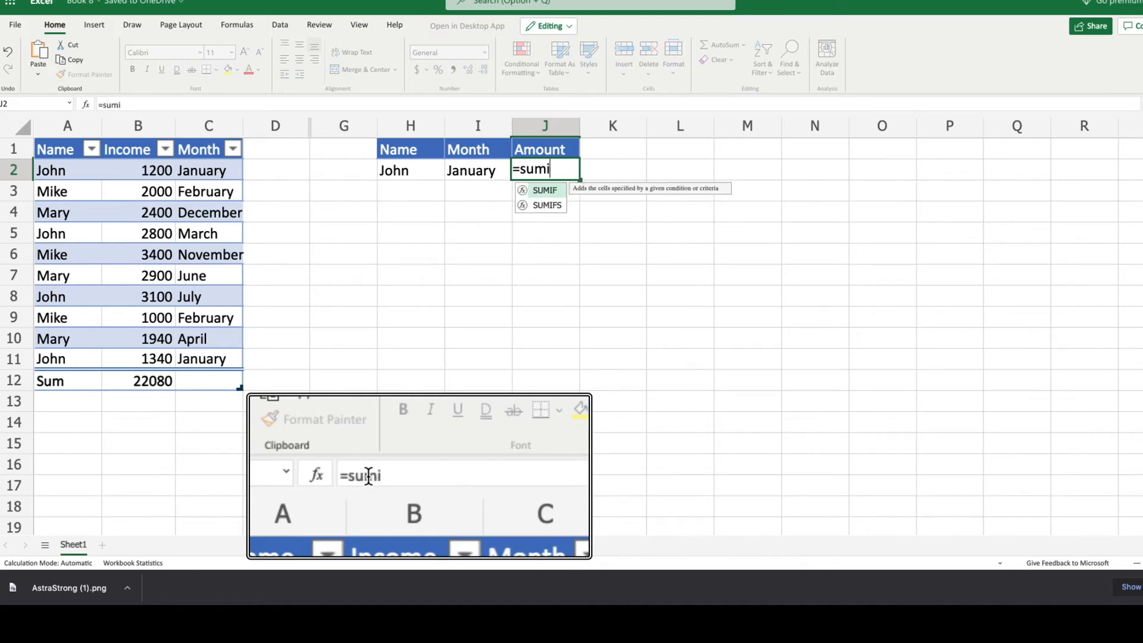
type("fs(")
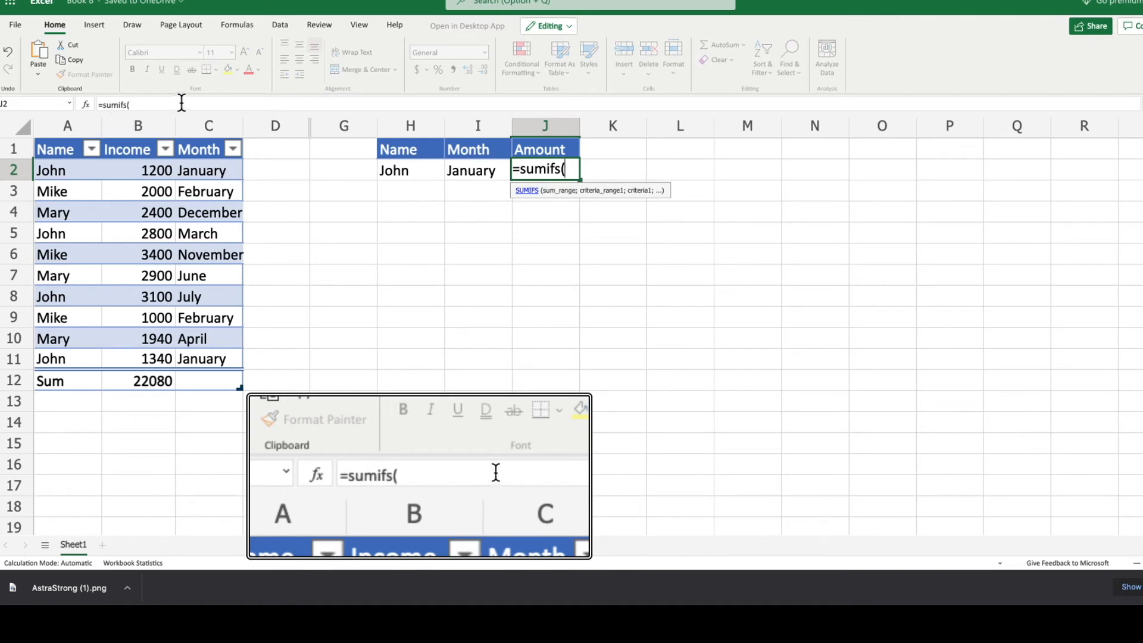
left_click(127, 127)
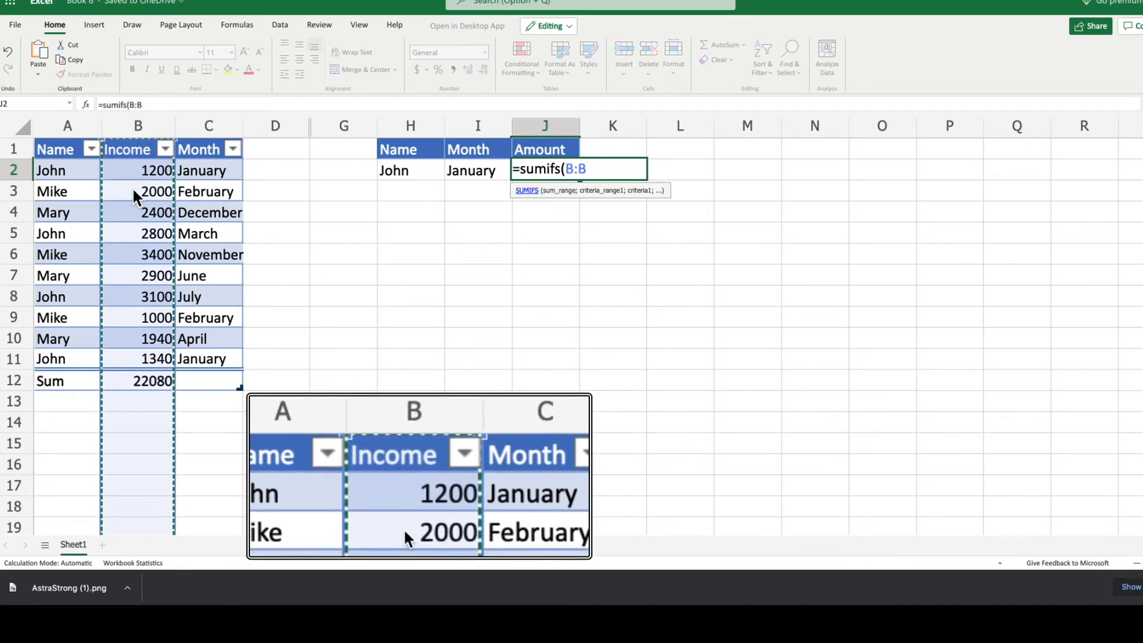
left_click(147, 101)
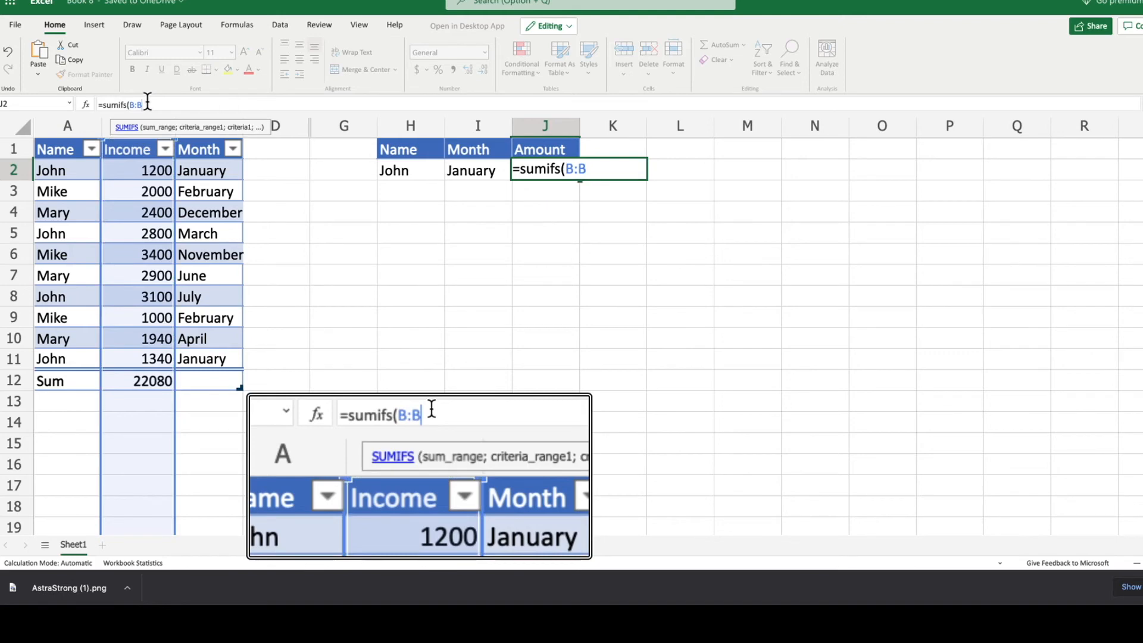
type(";")
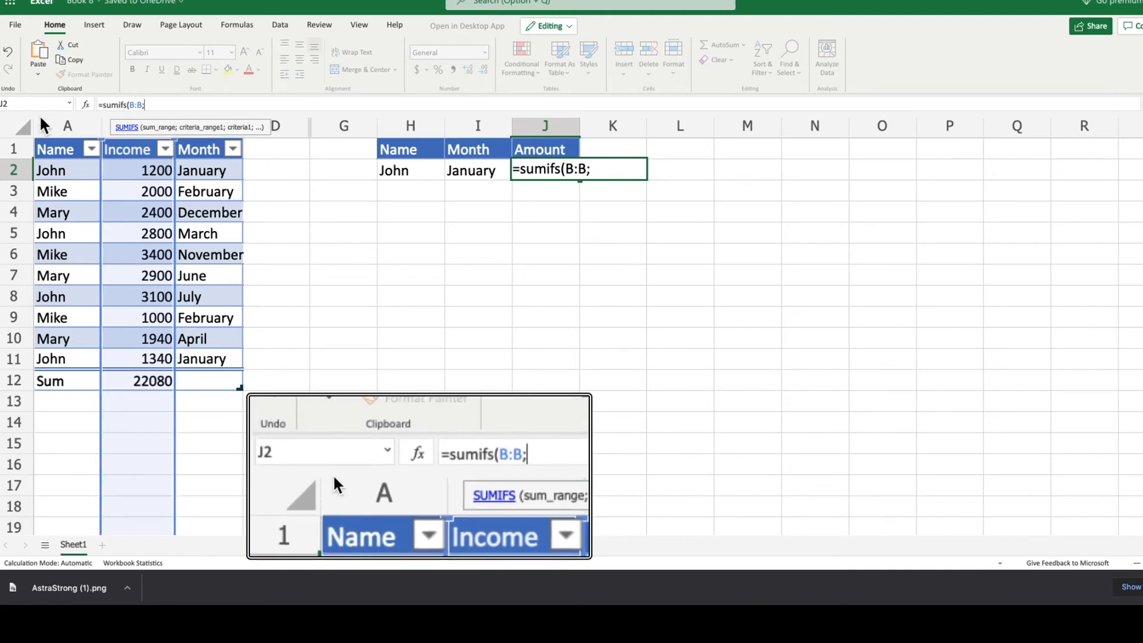
left_click(61, 132)
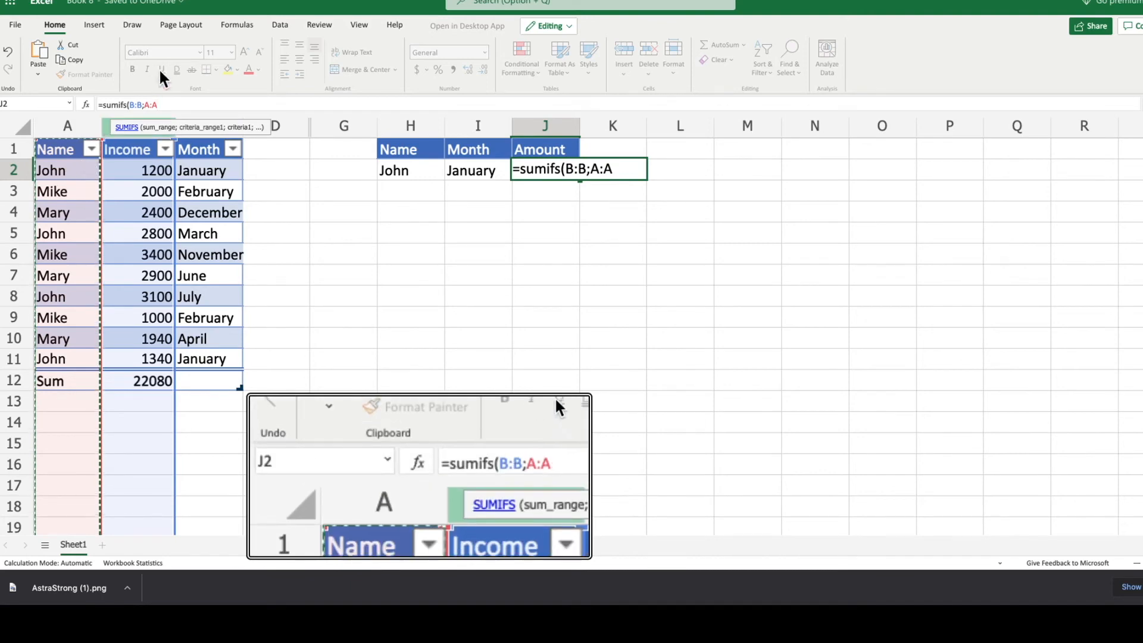
type(";")
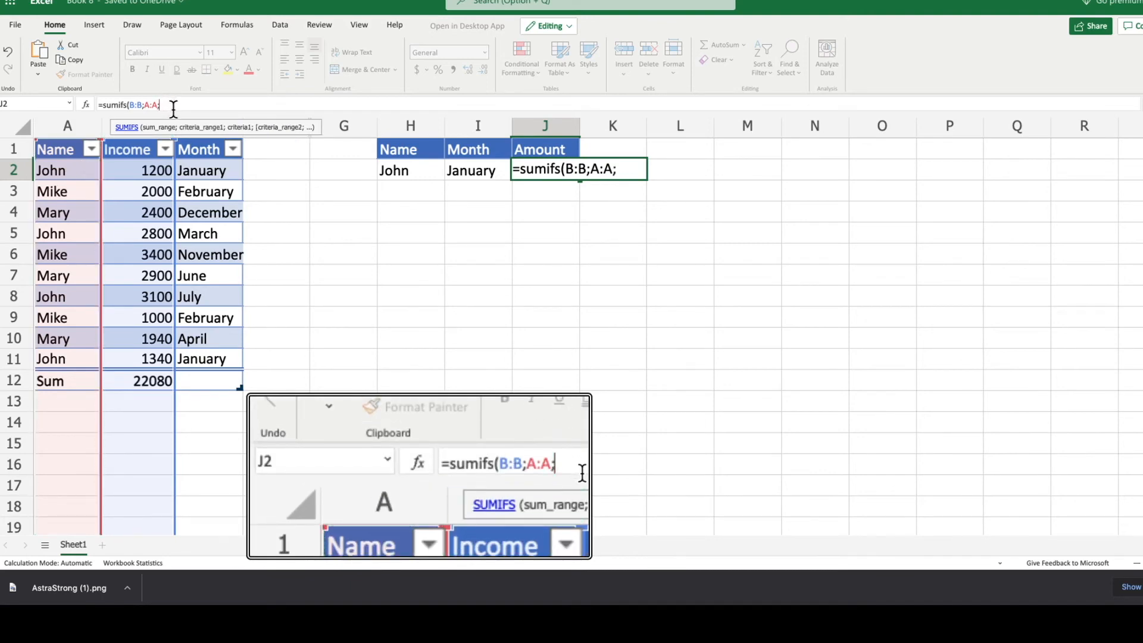
left_click(411, 176)
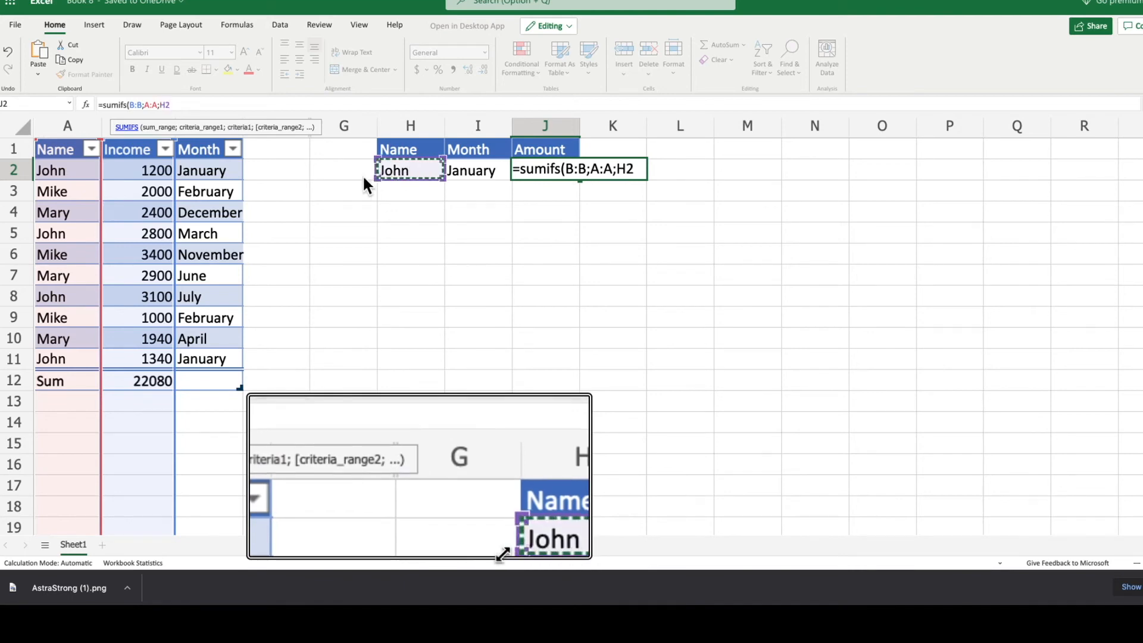
type(";")
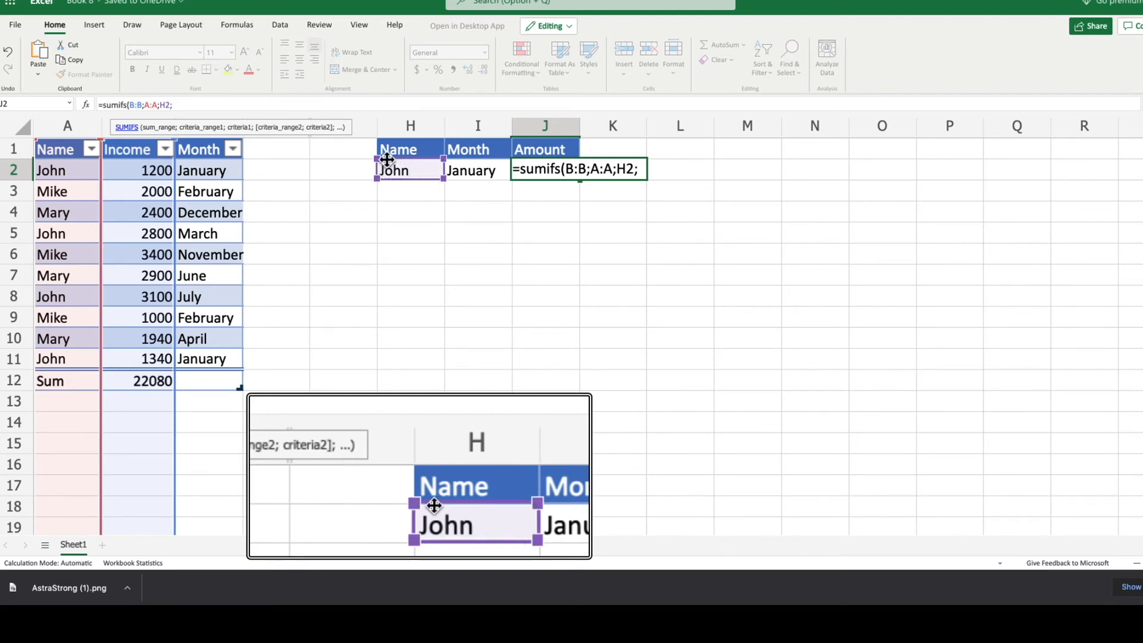
left_click(239, 134)
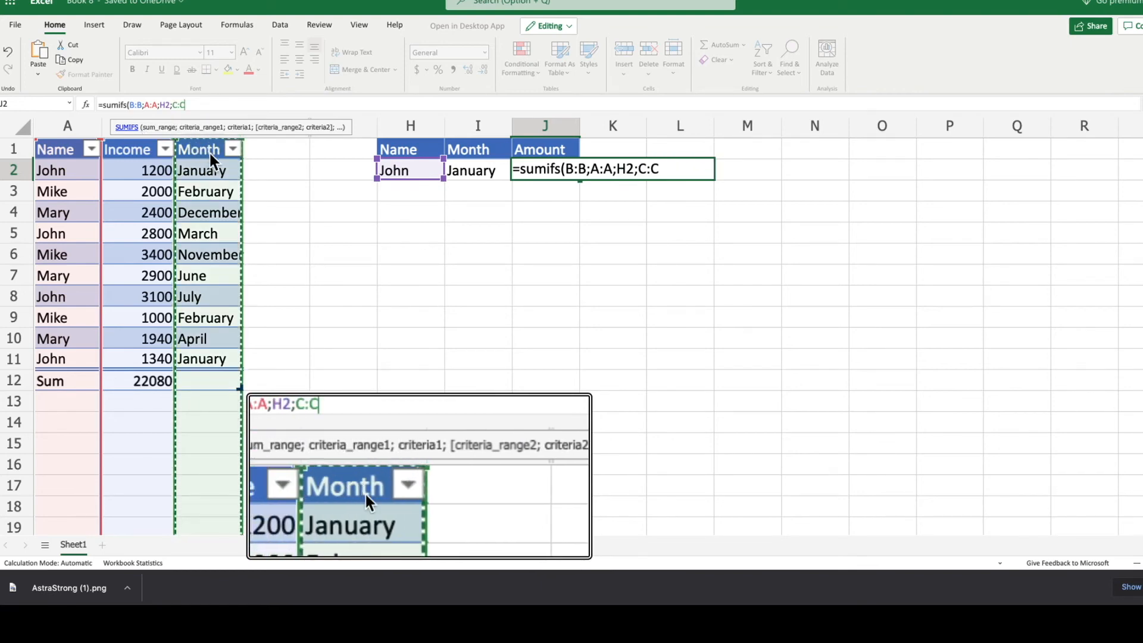
type(";")
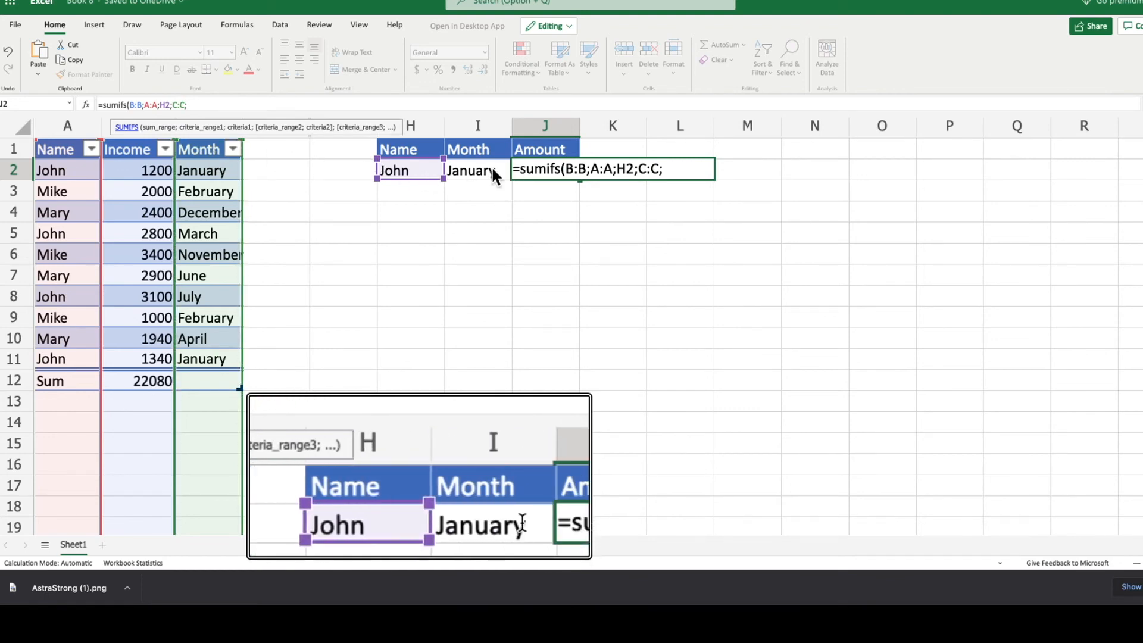
left_click(483, 163)
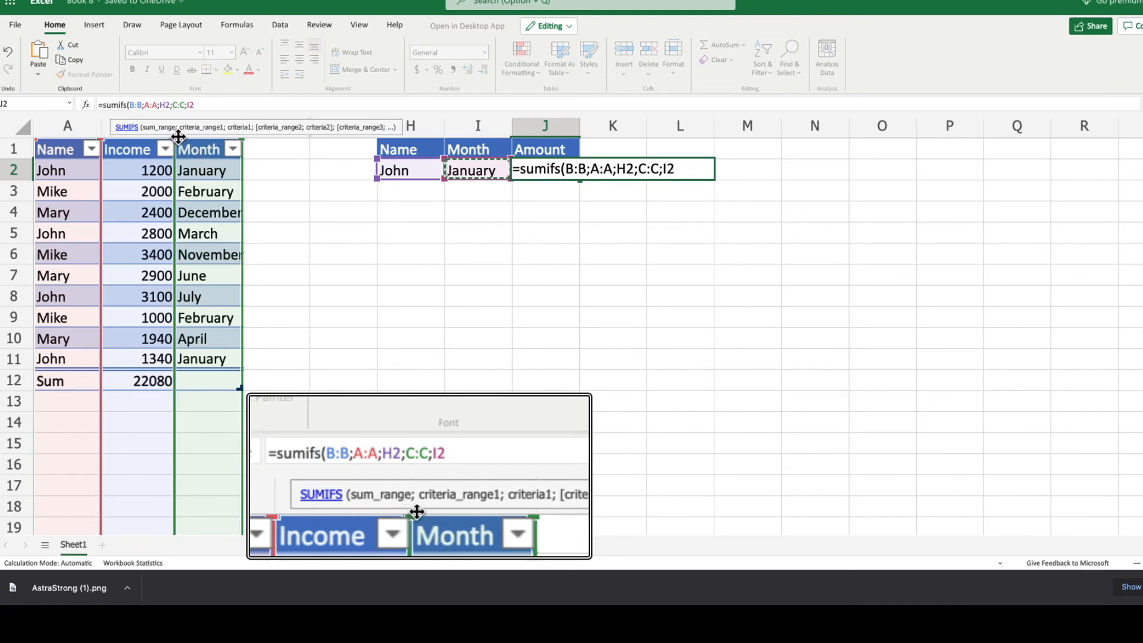
type(")")
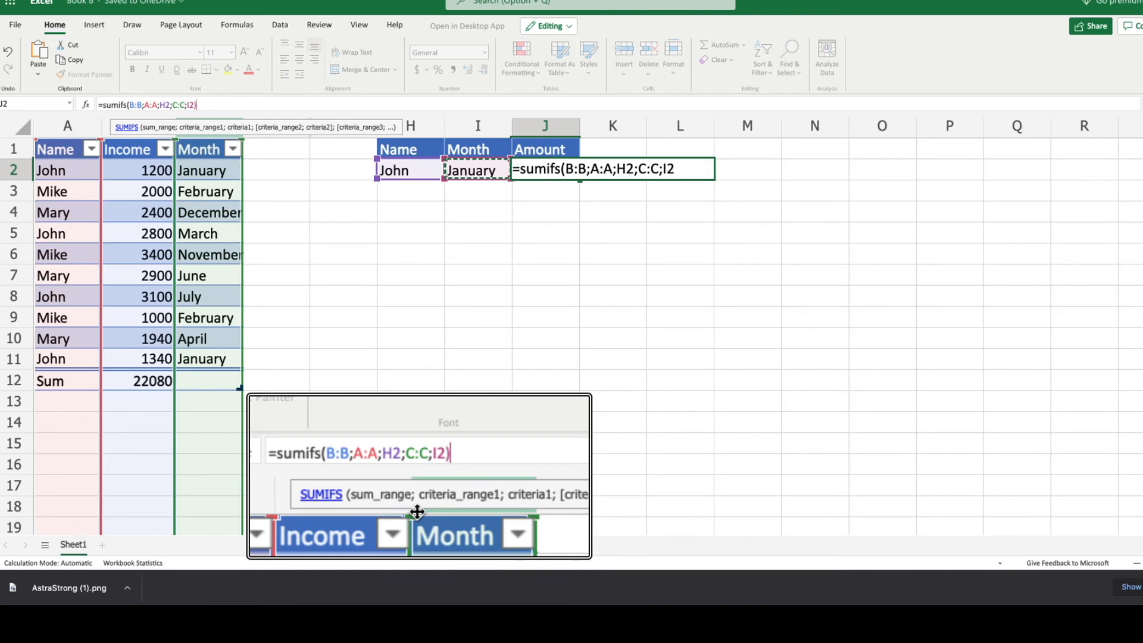
key("Return")
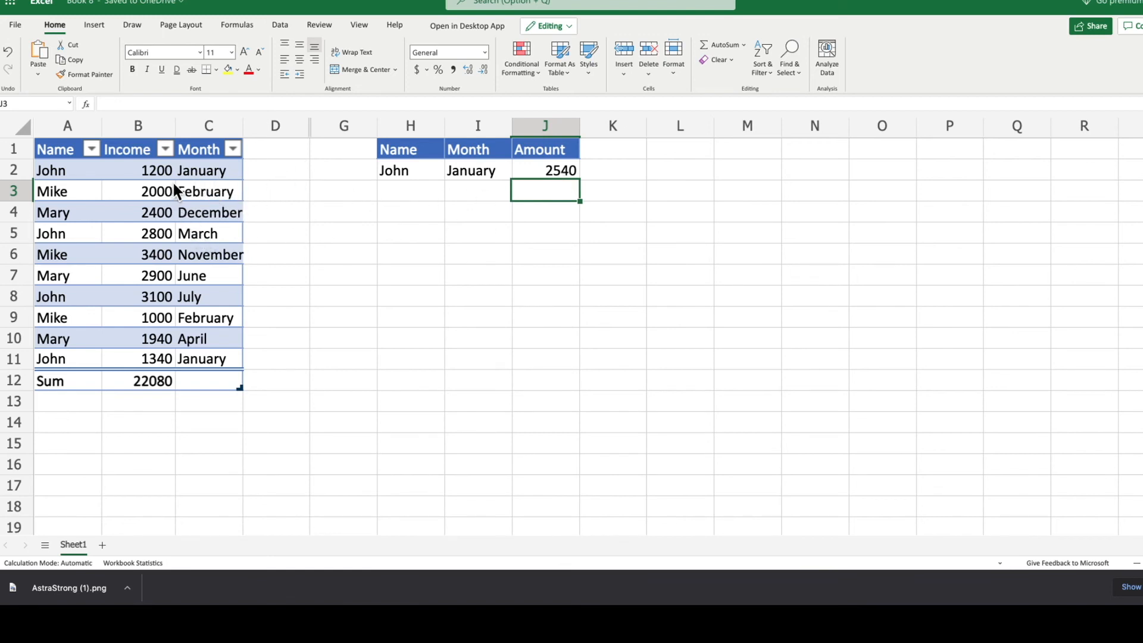
Step: Select the two January income cells B2 and B11 together to check their sum against the SUMIFS amount
left_click(133, 173)
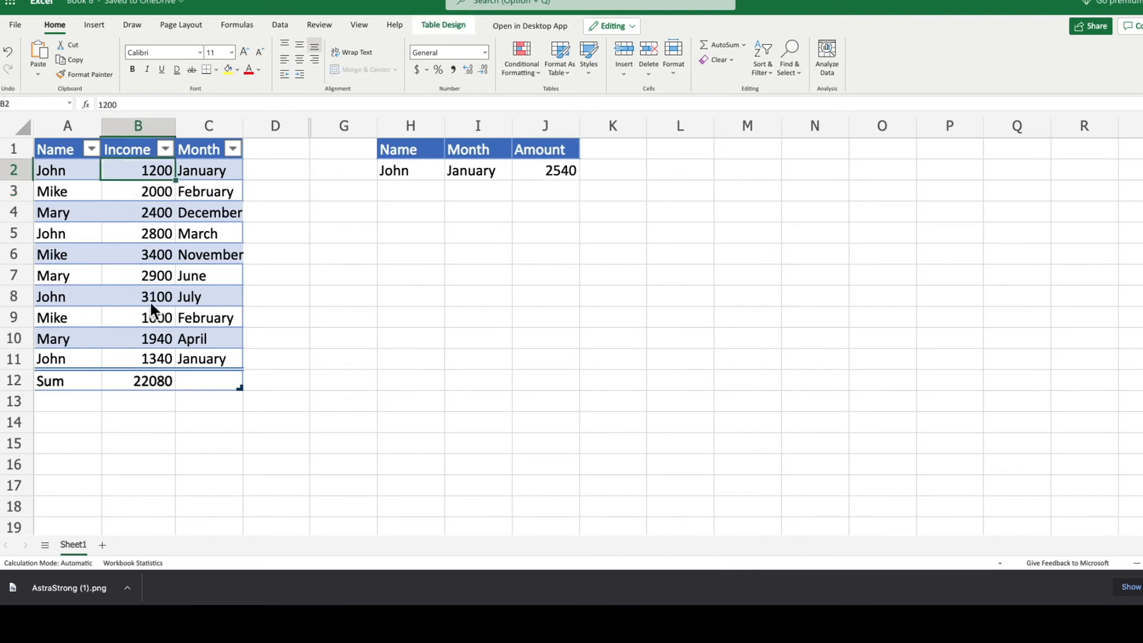
left_click(160, 362, "super")
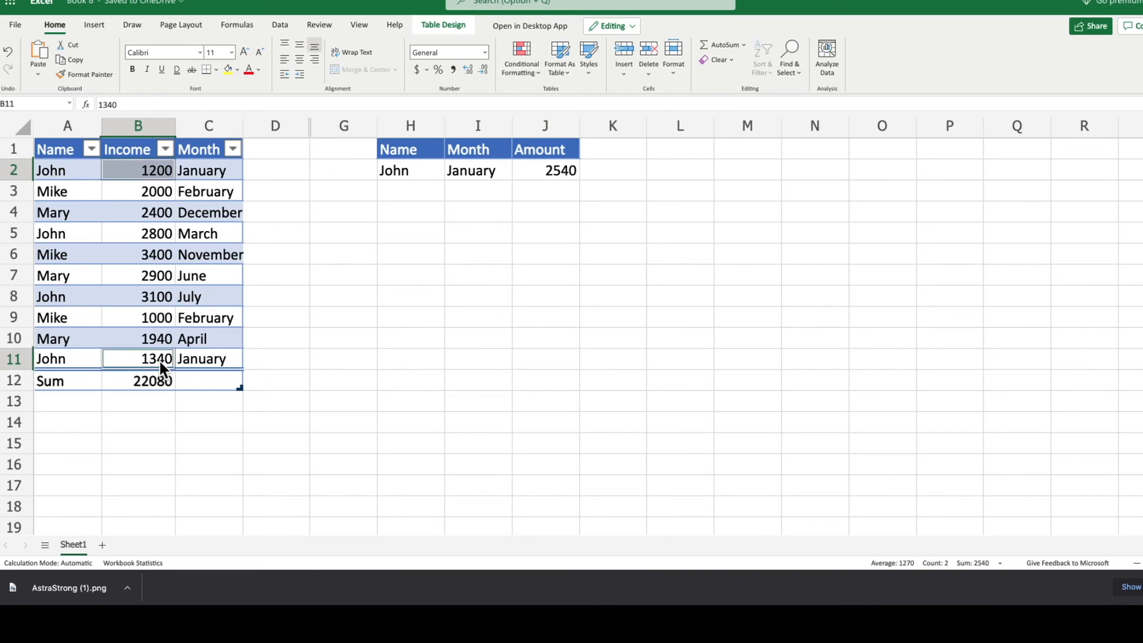
key("alt")
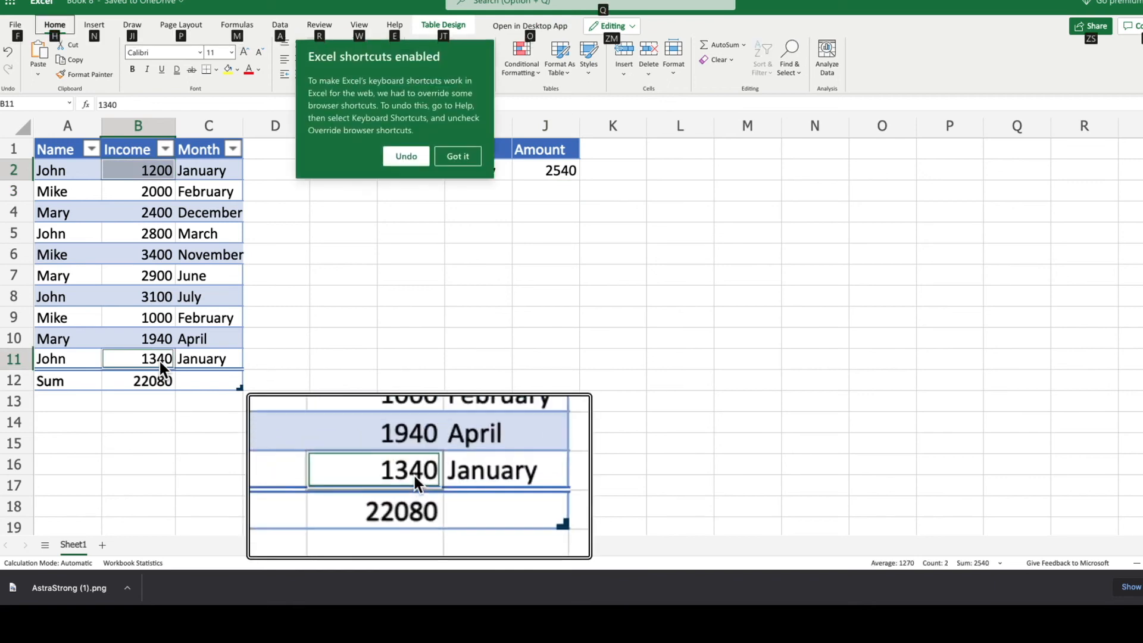